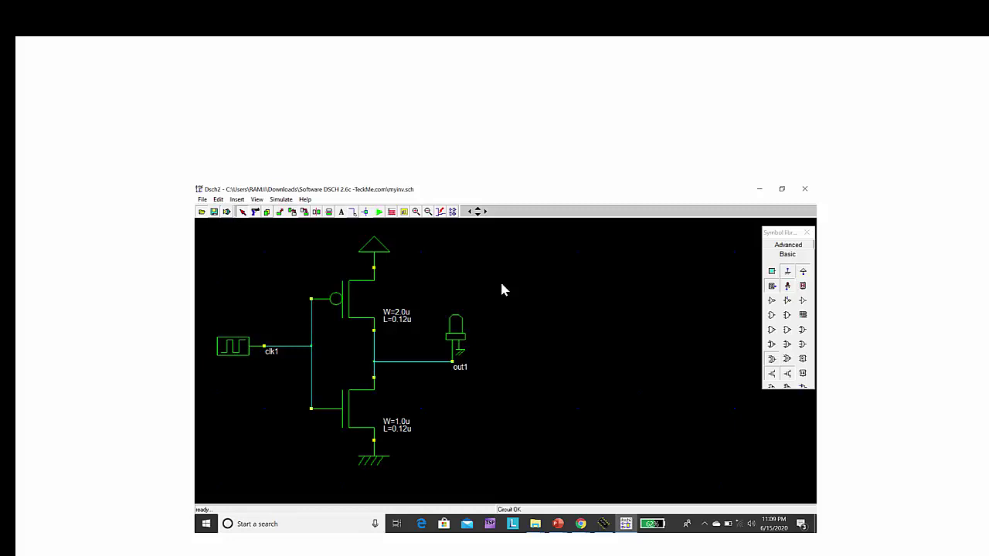
Advance from the DSCH2 inverter schematic to its compiled Microwind 2 layout.
left_click(501, 289)
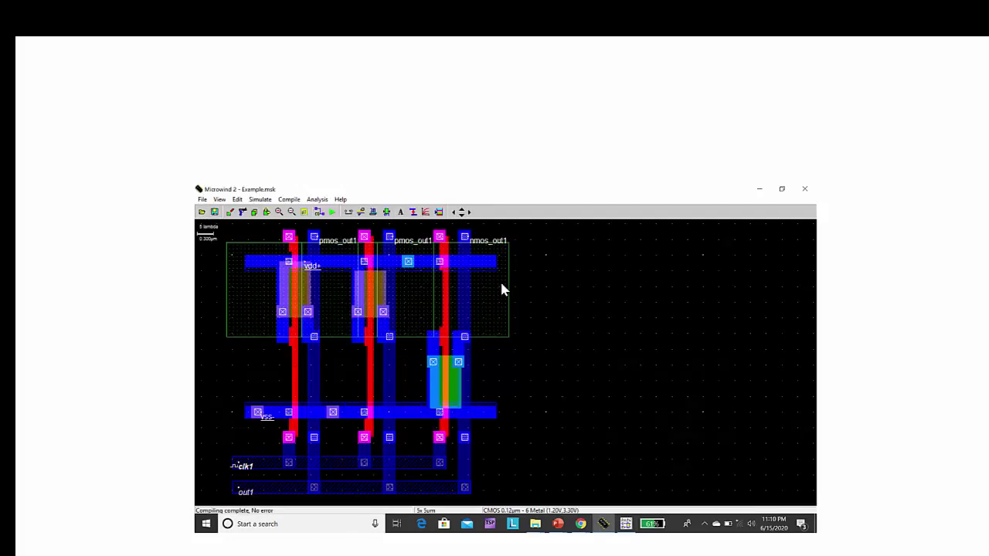
Advance to the analog simulation results of the compiled inverter layout.
left_click(501, 289)
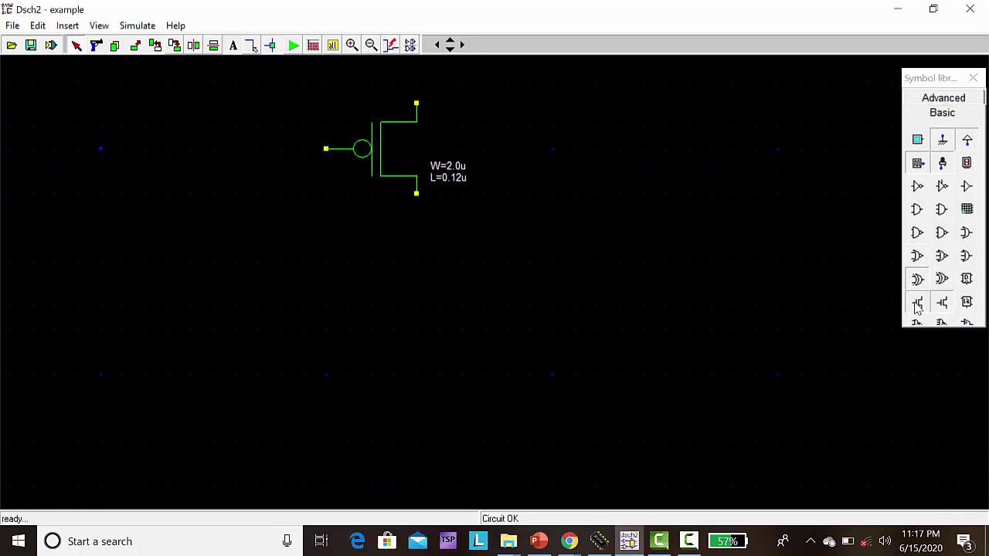
Place an nMOS below the pMOS, the out1 LED, clk1 clock, VDD and ground symbols.
left_click_drag(918, 302, 419, 340)
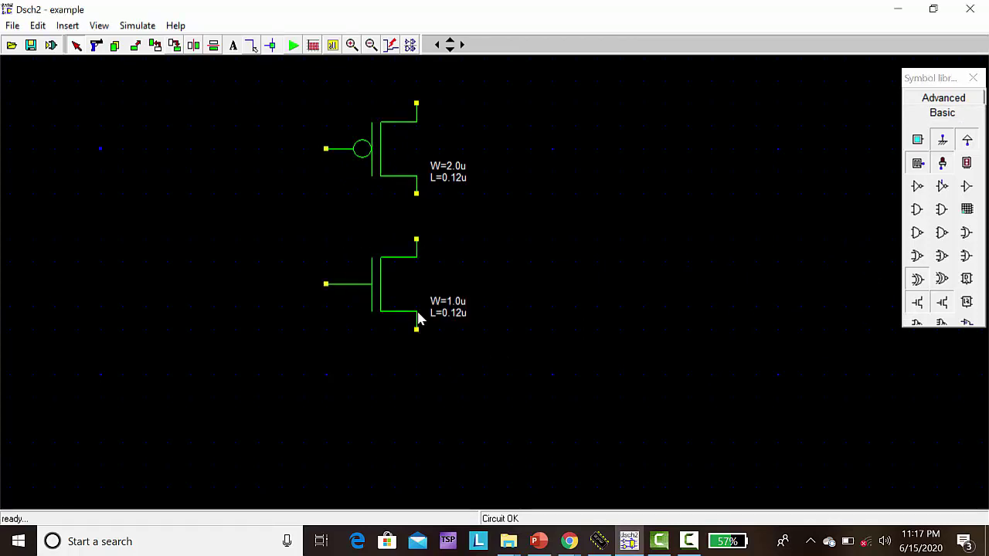
left_click(939, 169)
left_click_drag(938, 168, 519, 224)
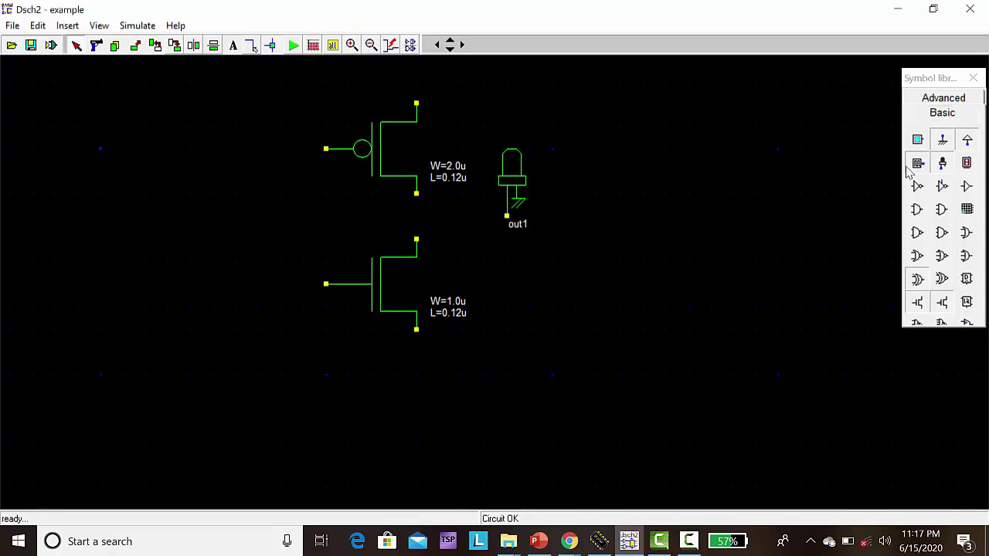
left_click_drag(911, 167, 240, 236)
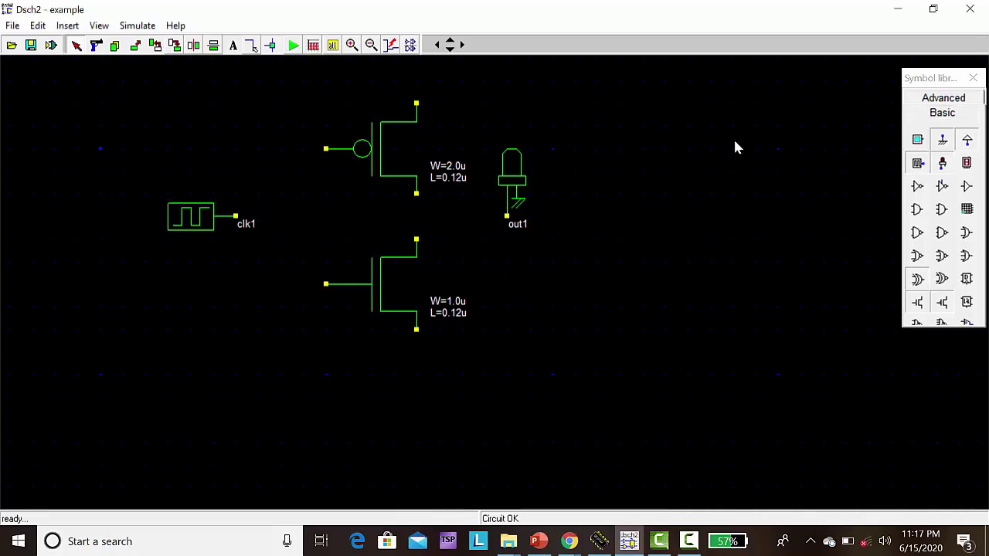
left_click_drag(967, 139, 433, 89)
left_click_drag(944, 145, 439, 413)
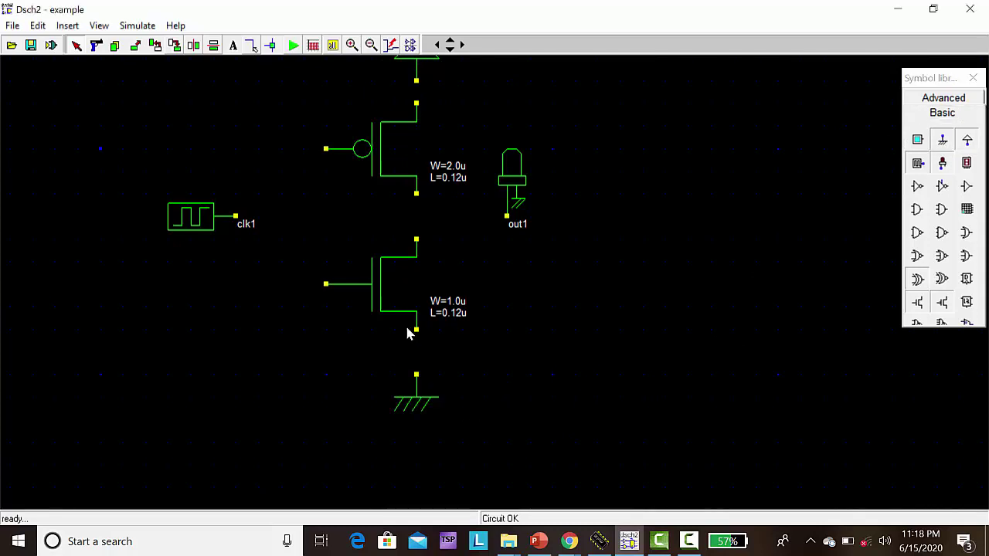
Wire VDD to the pMOS source, the drains to out1, and the nMOS source to ground.
left_click(251, 46)
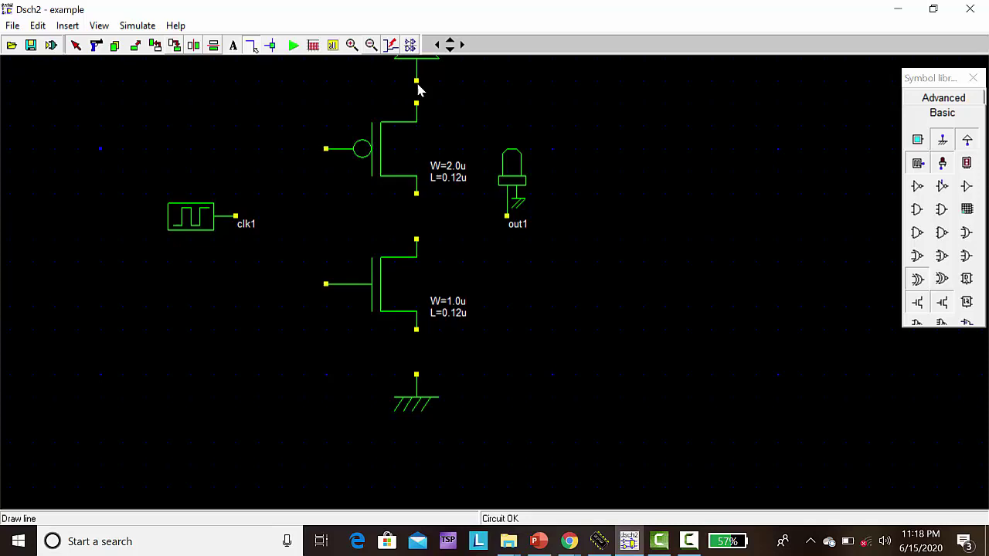
left_click_drag(417, 80, 417, 103)
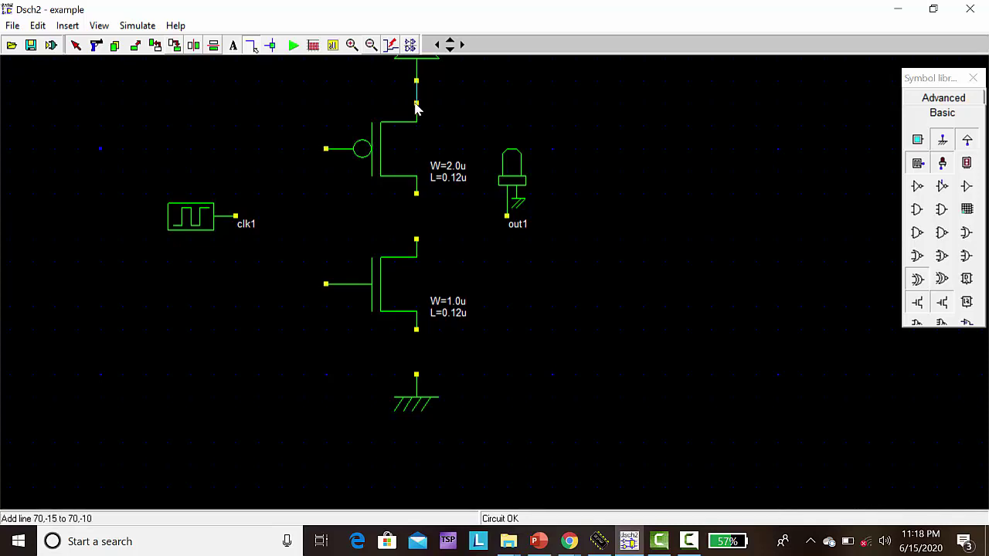
left_click_drag(416, 194, 510, 221)
left_click(418, 330)
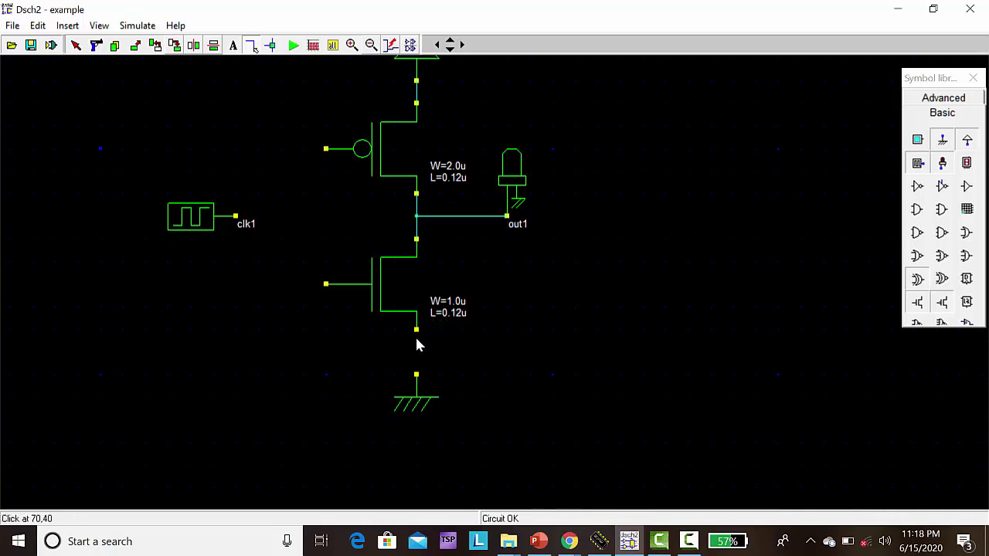
left_click_drag(418, 382, 417, 376)
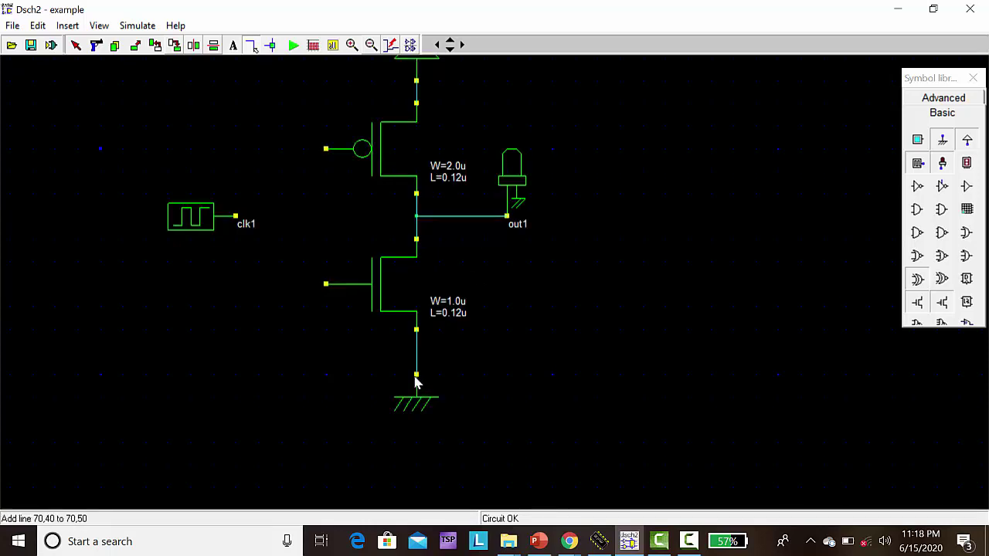
Tie both transistor gates together, connect them to clk1, and save as example.sch.
left_click(326, 155)
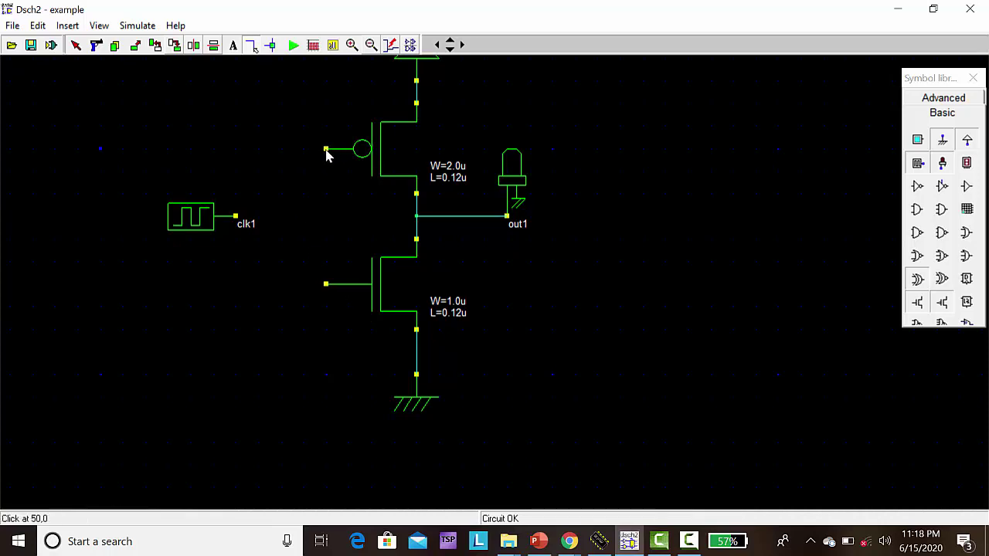
left_click(326, 285)
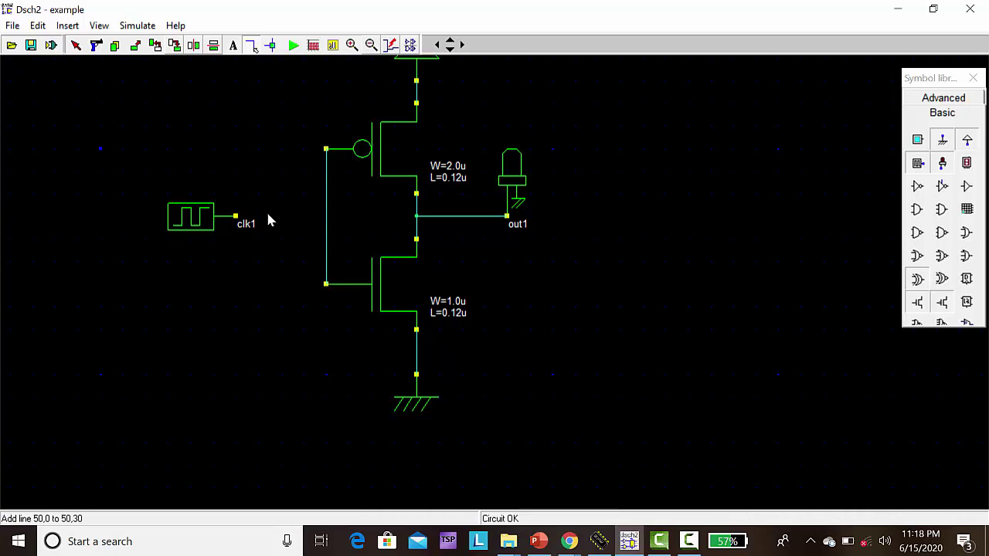
left_click(239, 220)
left_click(326, 217)
left_click(31, 44)
Save the schematic under the new name inverter.sch with Save As.
left_click(12, 27)
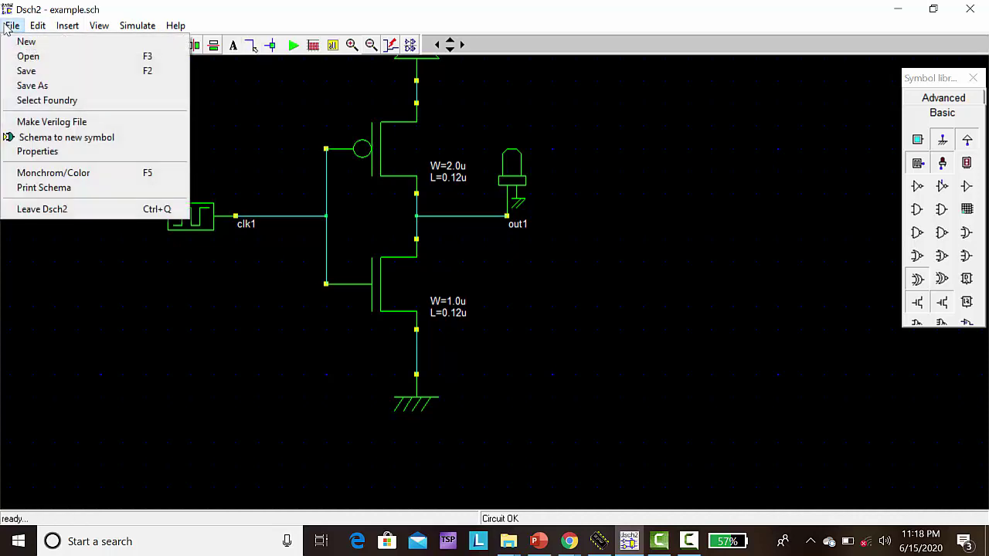
left_click(43, 87)
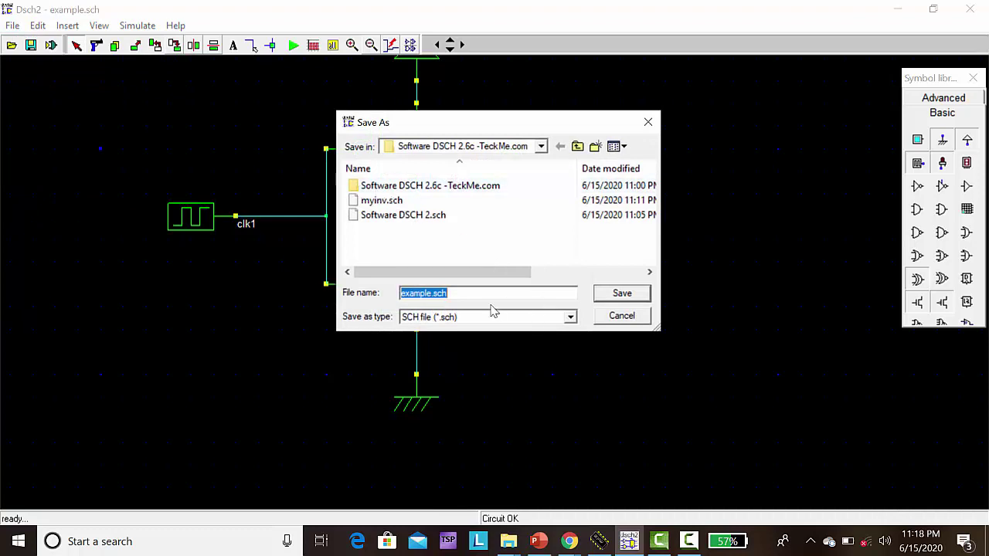
type("inverter")
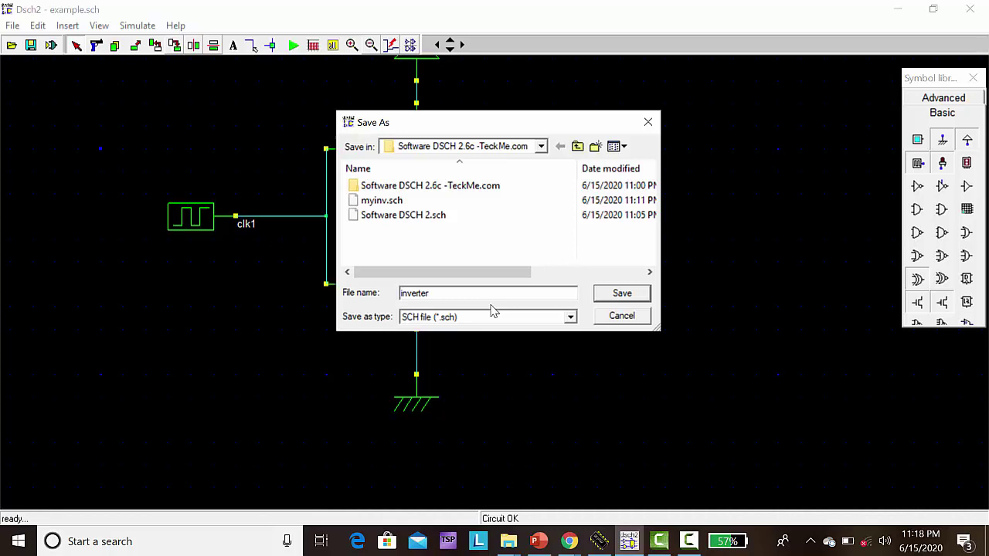
left_click(623, 293)
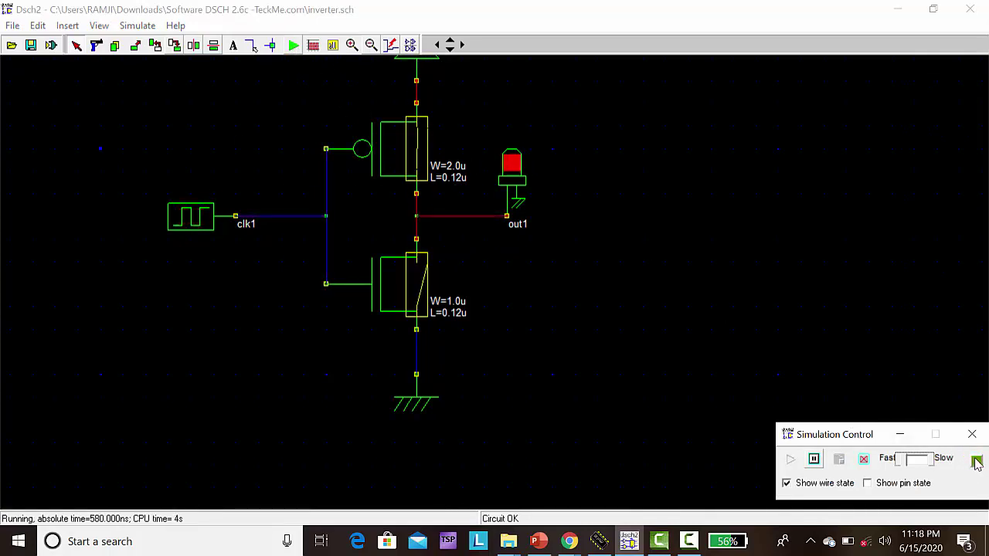
left_click(863, 461)
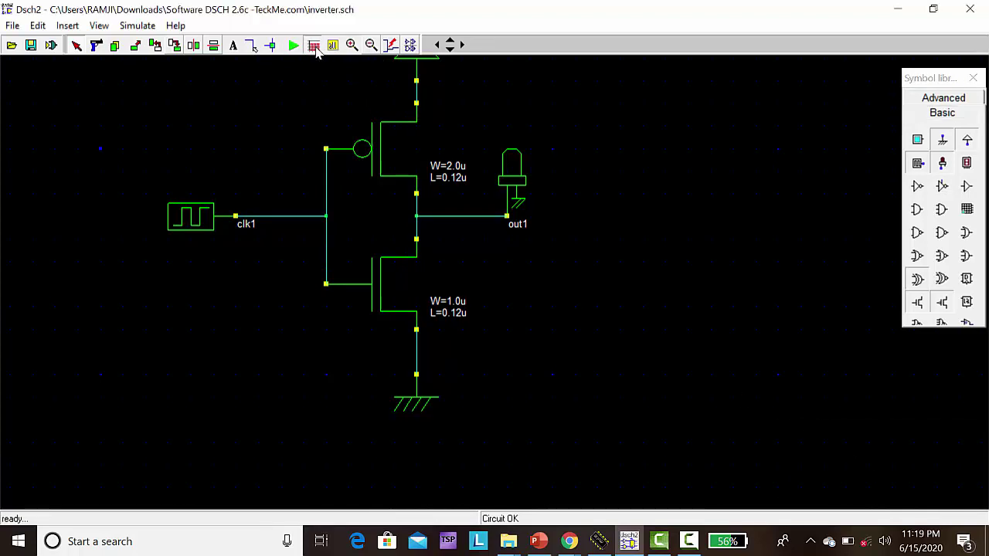
left_click(314, 46)
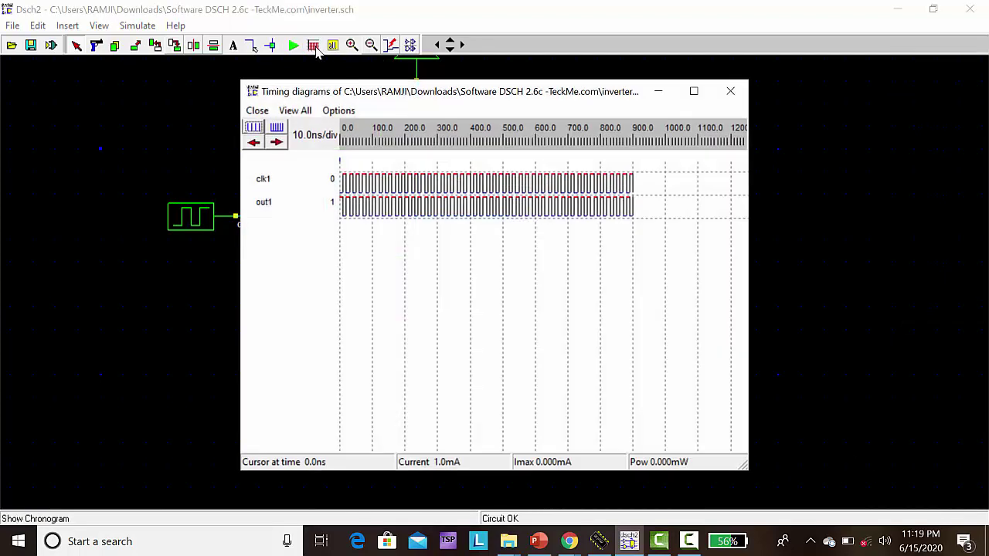
left_click(277, 143)
left_click(276, 142)
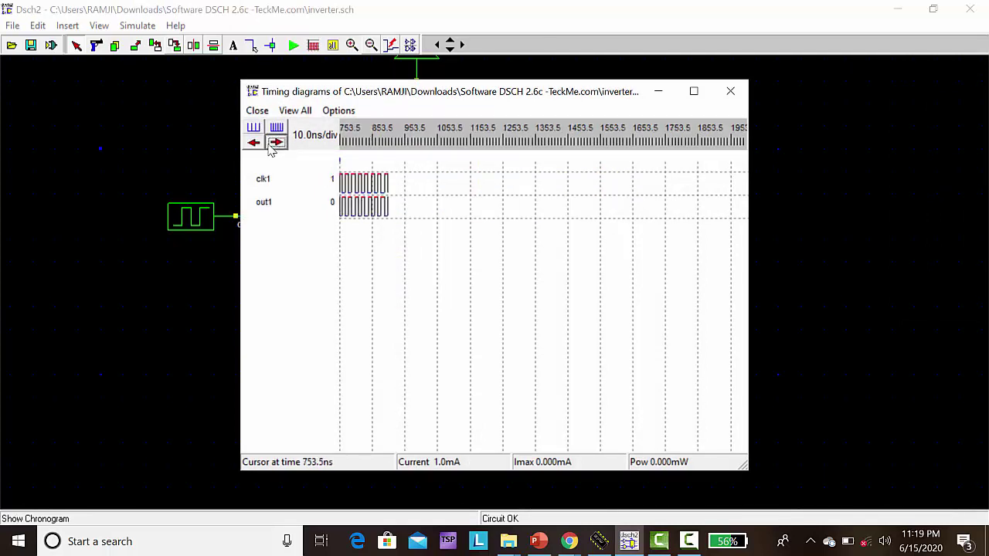
left_click(251, 144)
left_click(252, 144)
left_click(252, 144)
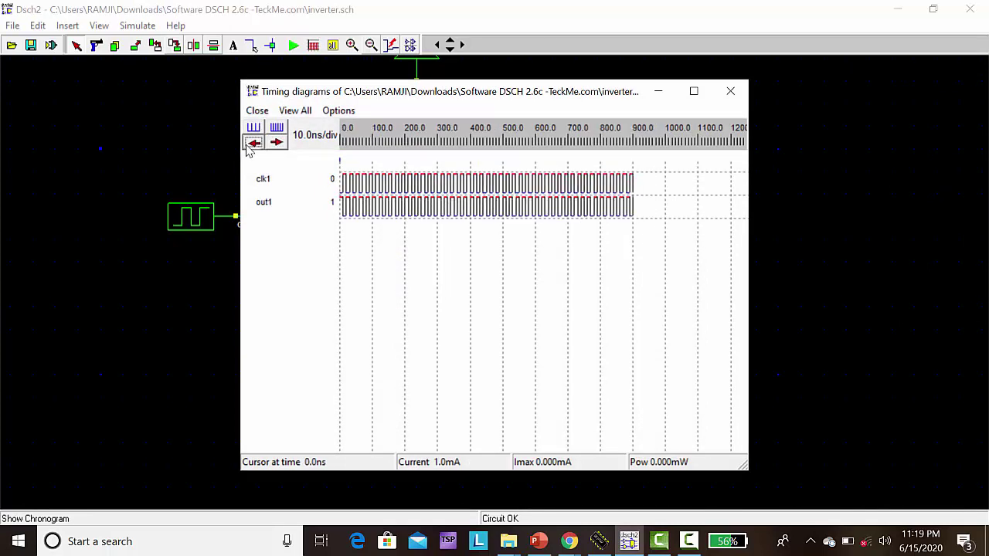
left_click(252, 144)
left_click(252, 143)
left_click(731, 93)
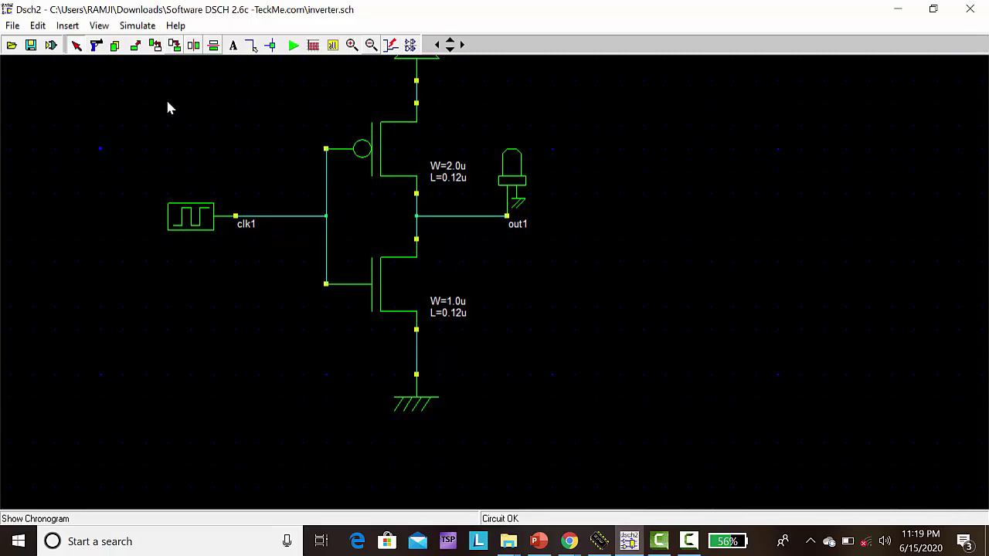
Generate the inverter Verilog file, review its path comment and module text, and confirm.
left_click(12, 26)
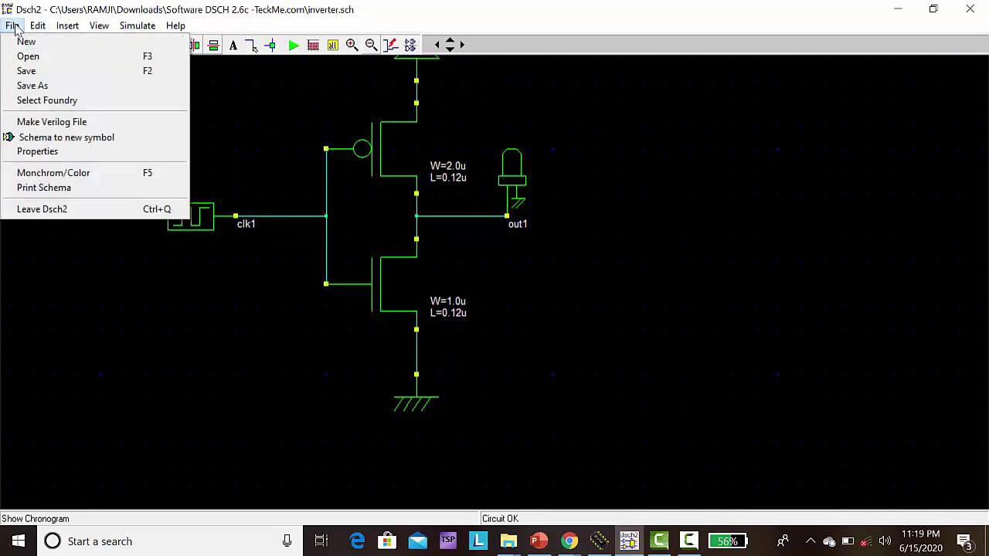
left_click(44, 125)
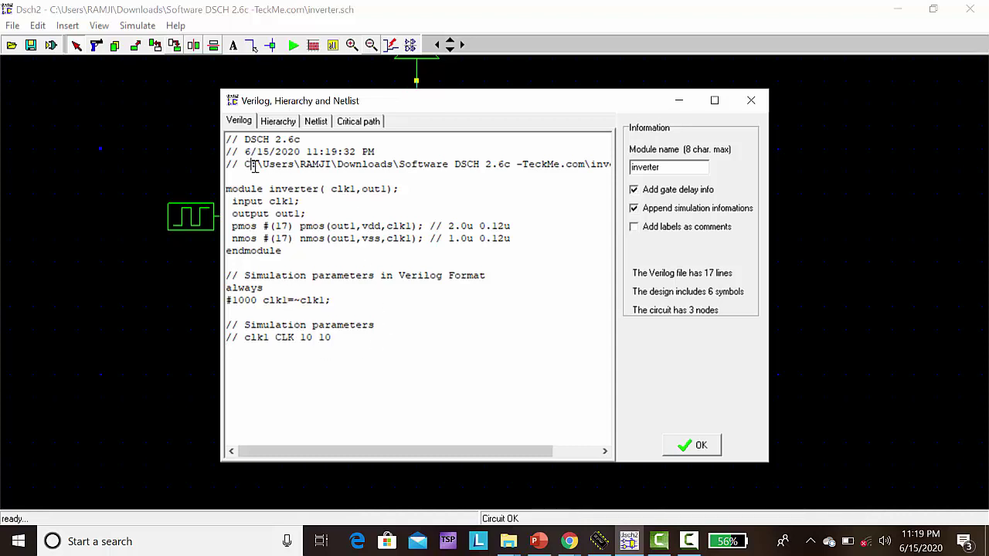
left_click_drag(251, 165, 603, 167)
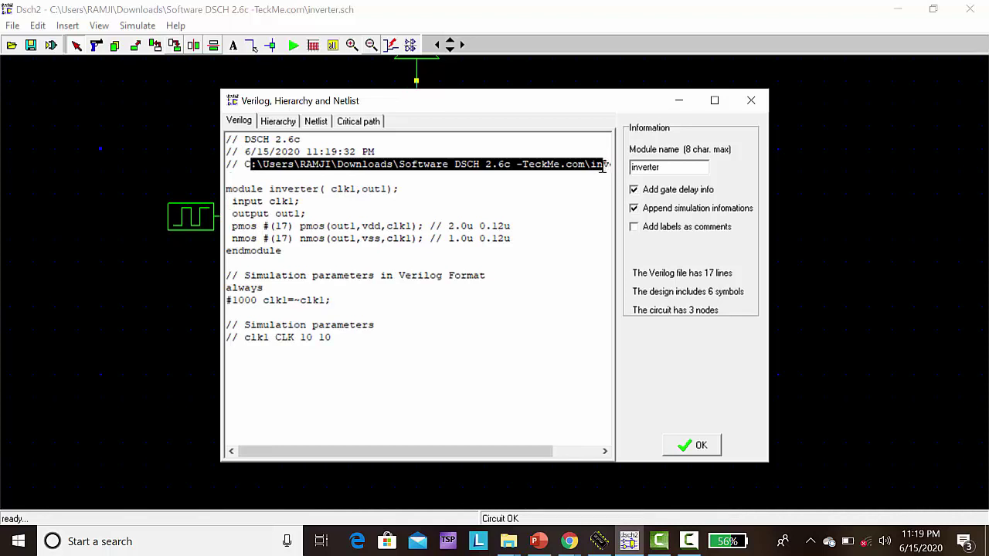
left_click(603, 167)
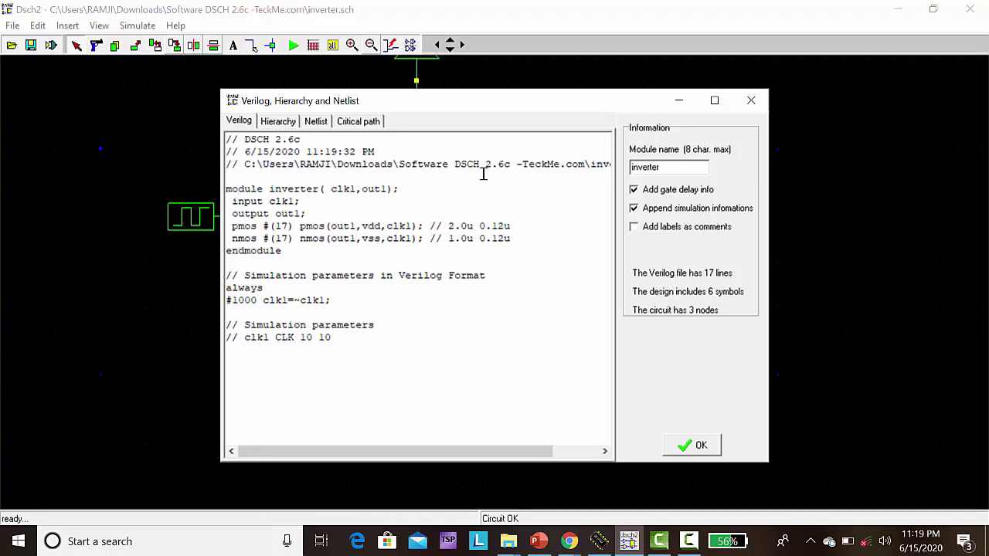
left_click_drag(434, 170, 614, 170)
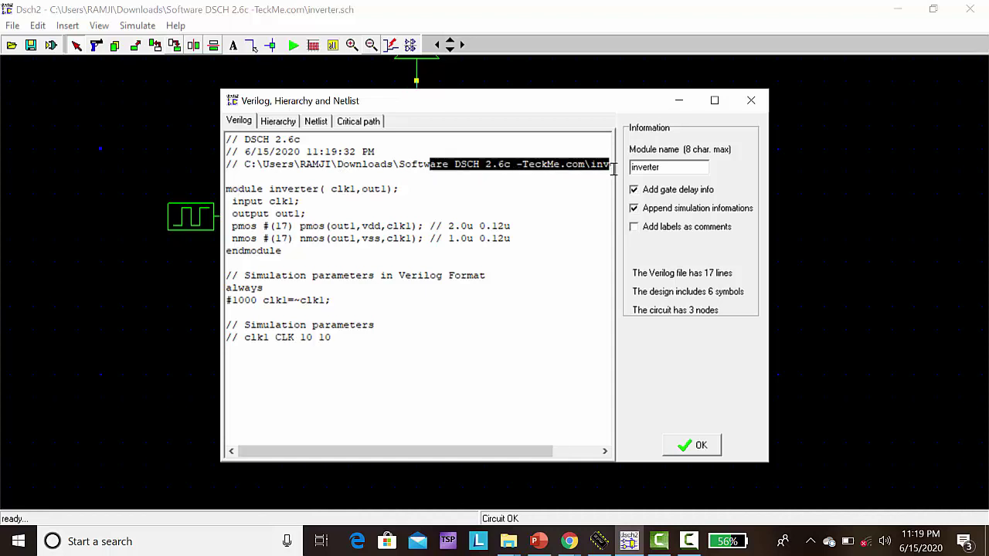
double_click(601, 165)
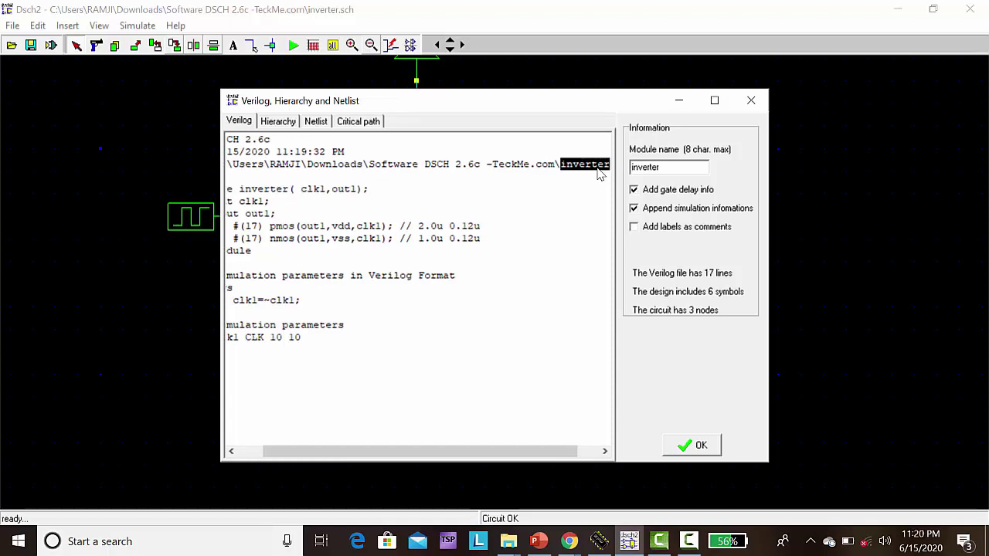
left_click(698, 448)
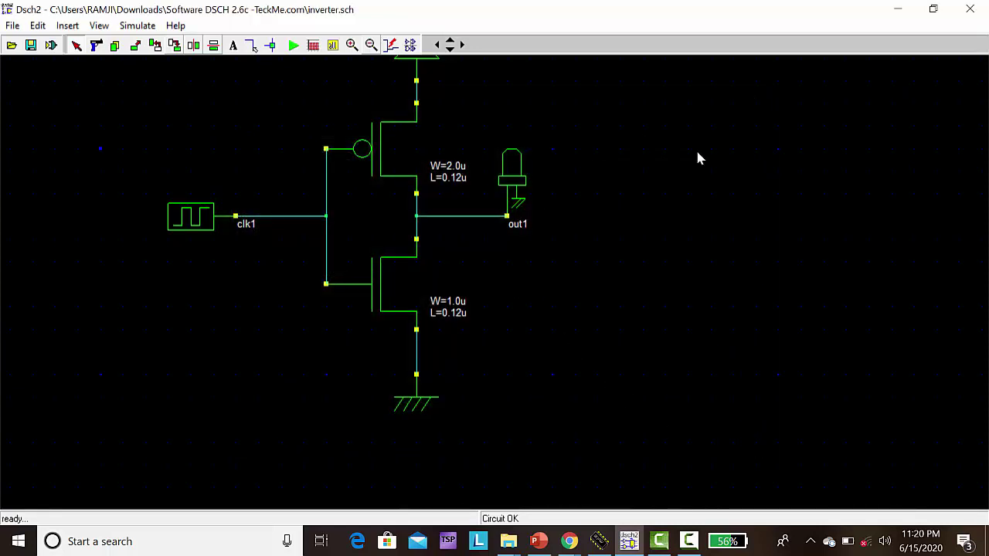
In Microwind 2, choose Compile Verilog File and select inverter.txt.
left_click(602, 541)
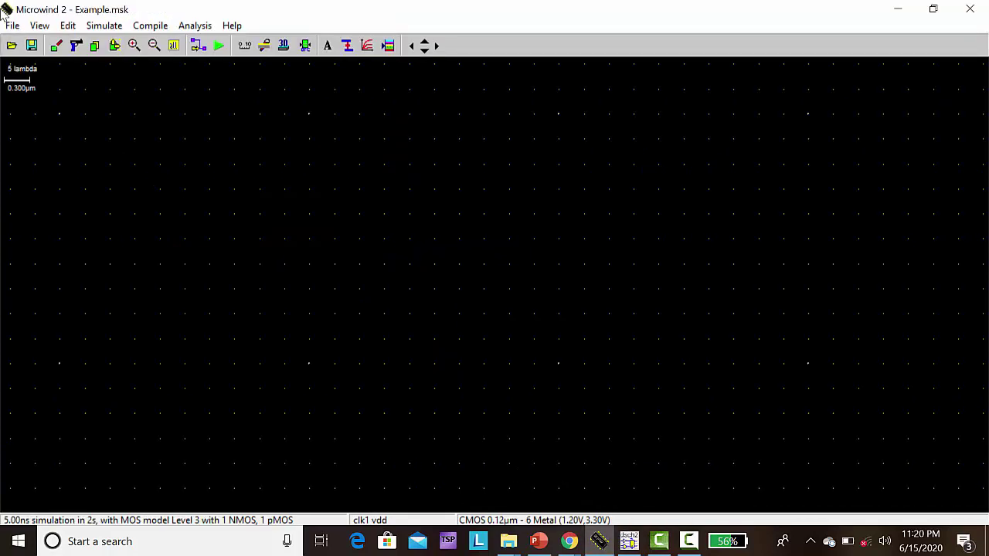
left_click(162, 28)
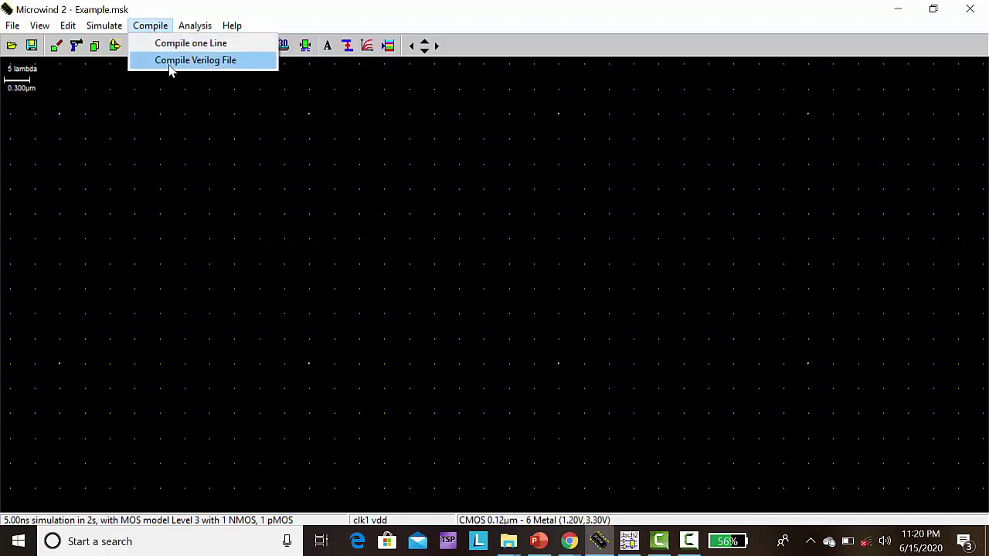
left_click(171, 65)
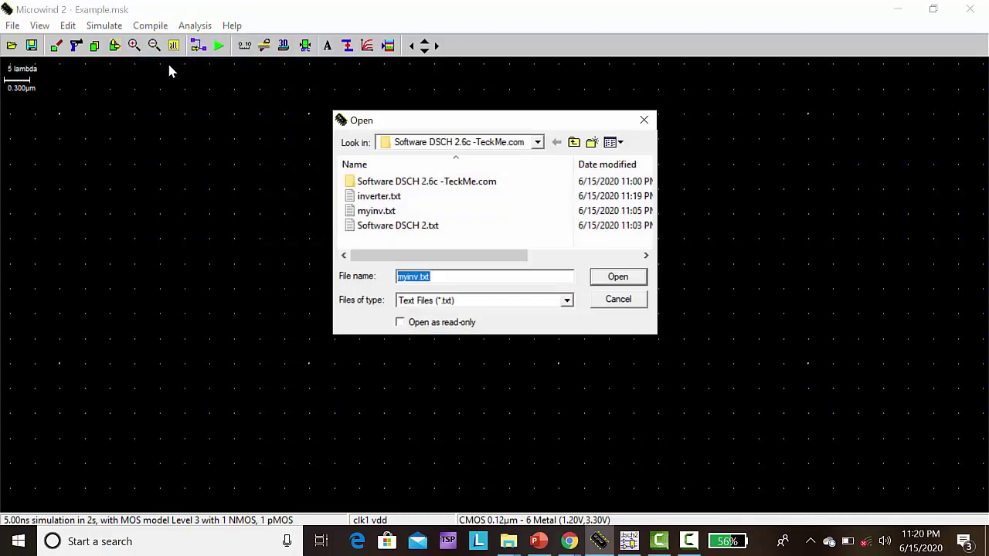
left_click(390, 200)
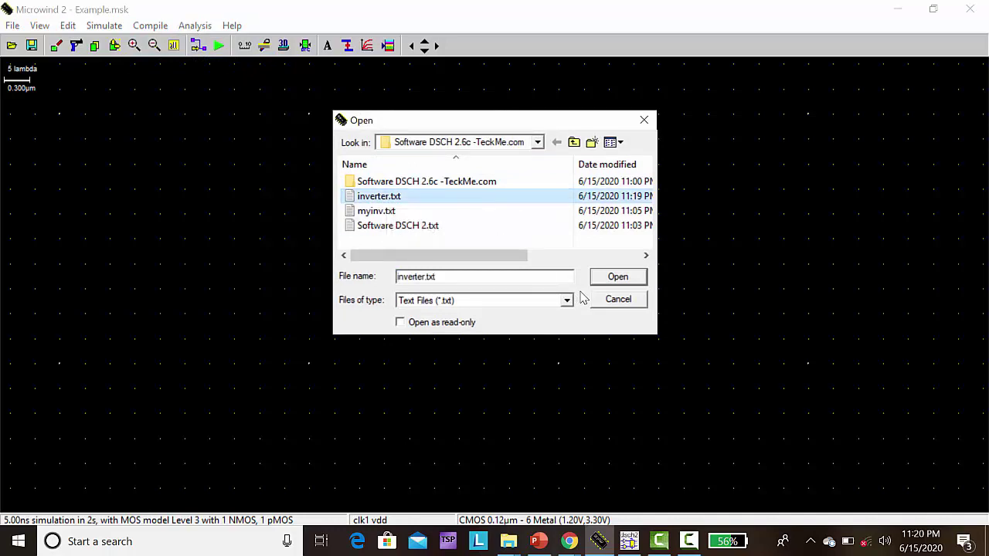
Open inverter.txt, compile it into a transistor layout, and close the compiler window.
left_click(619, 277)
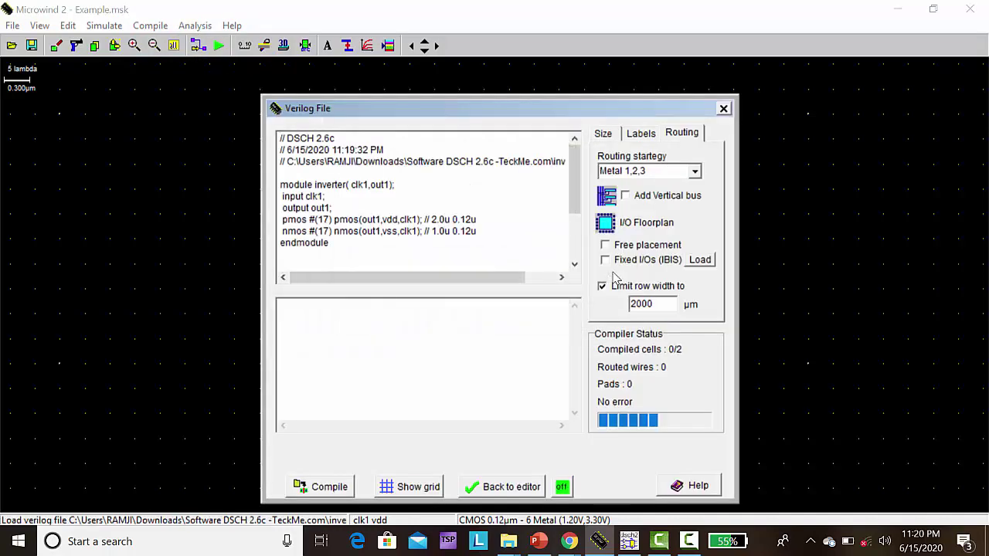
left_click(323, 488)
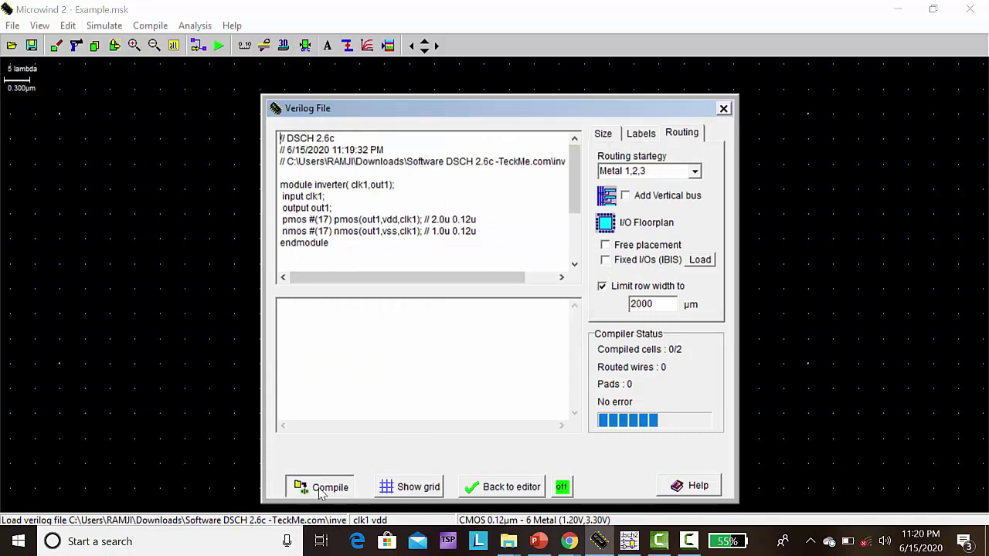
left_click(724, 108)
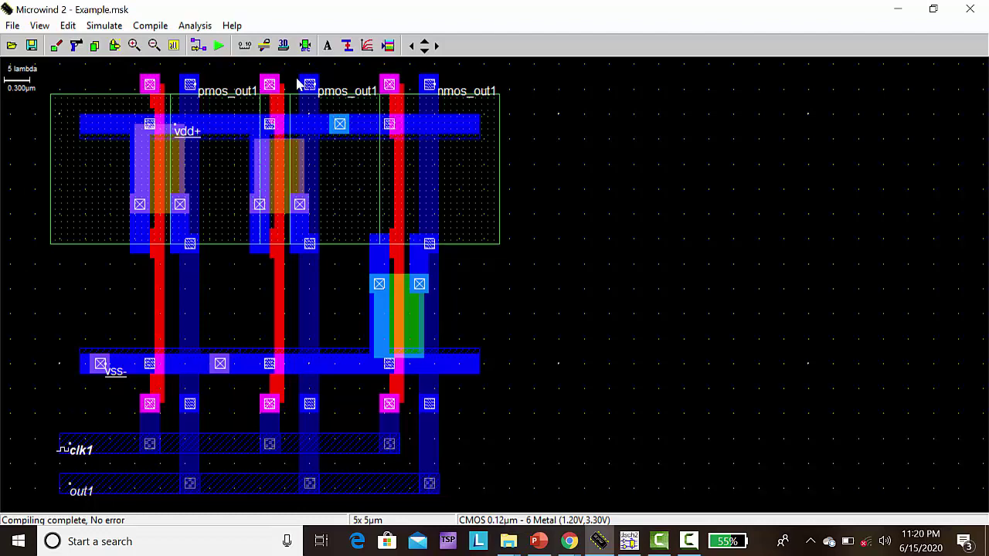
Run the analog simulation to plot clk1 and pmos_out1 voltages over time.
left_click(220, 46)
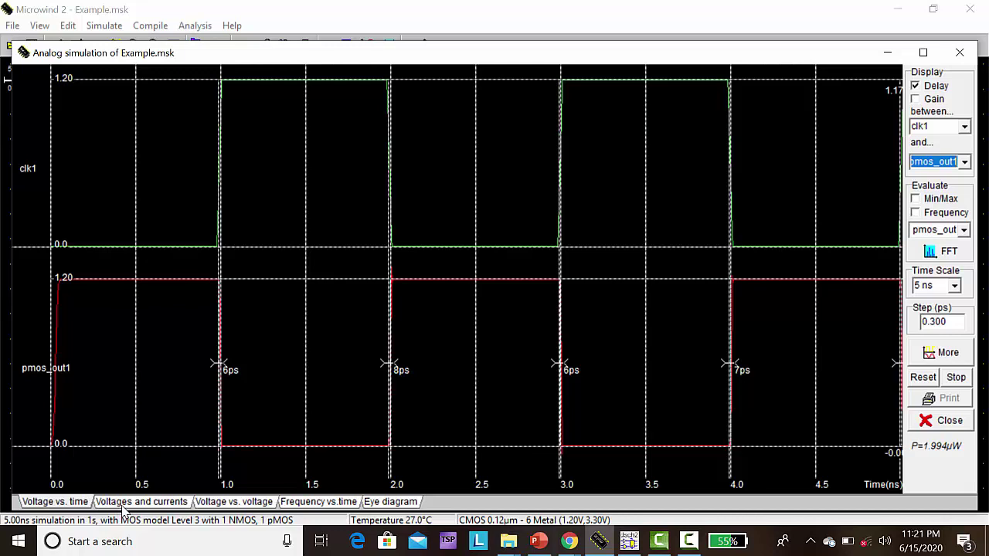
Show the voltages-and-currents plots, then the pmos_out1 versus clk1 transfer curve.
left_click(124, 506)
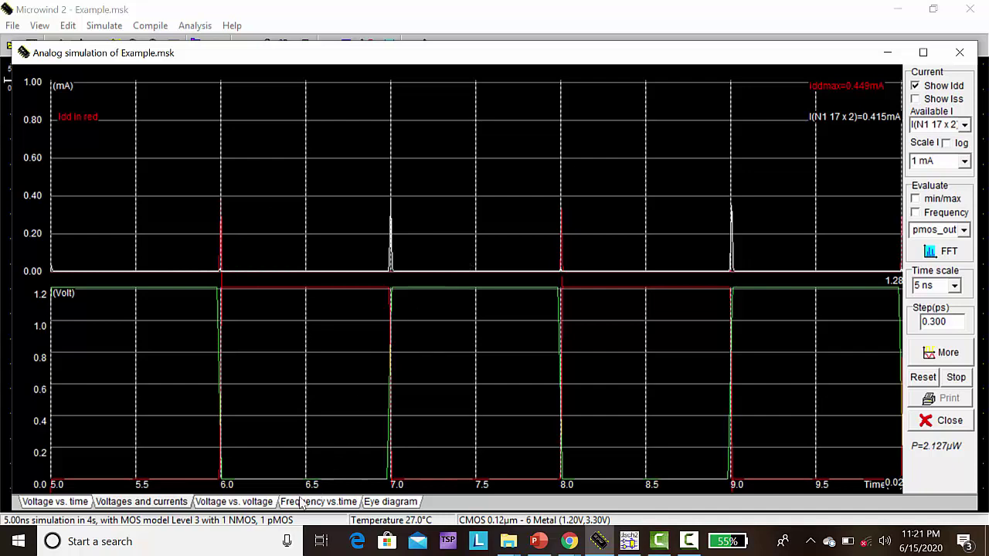
left_click(246, 503)
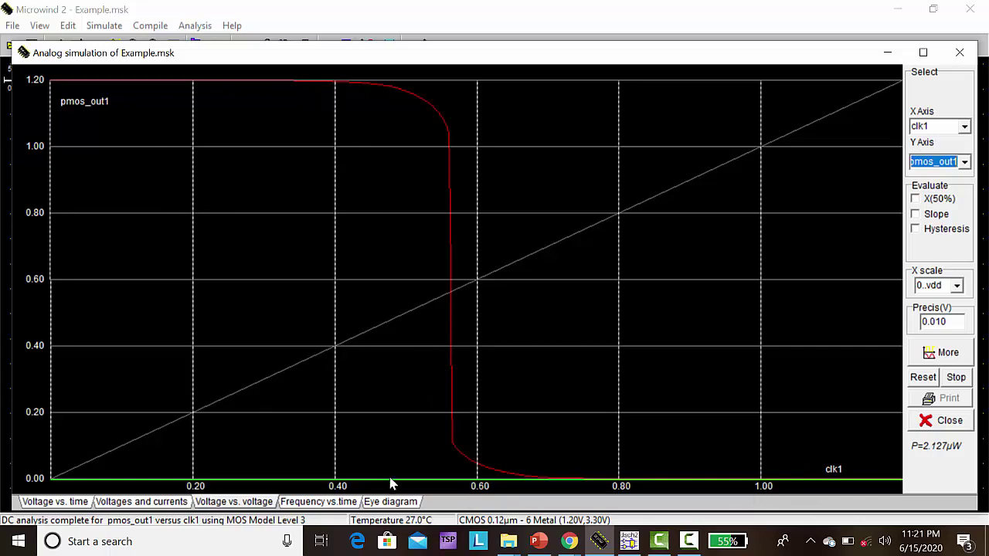
Plot the Ids–Vds curves of transistor N1 (1.020×0.120 µm), peaking near 600 µA.
left_click(393, 503)
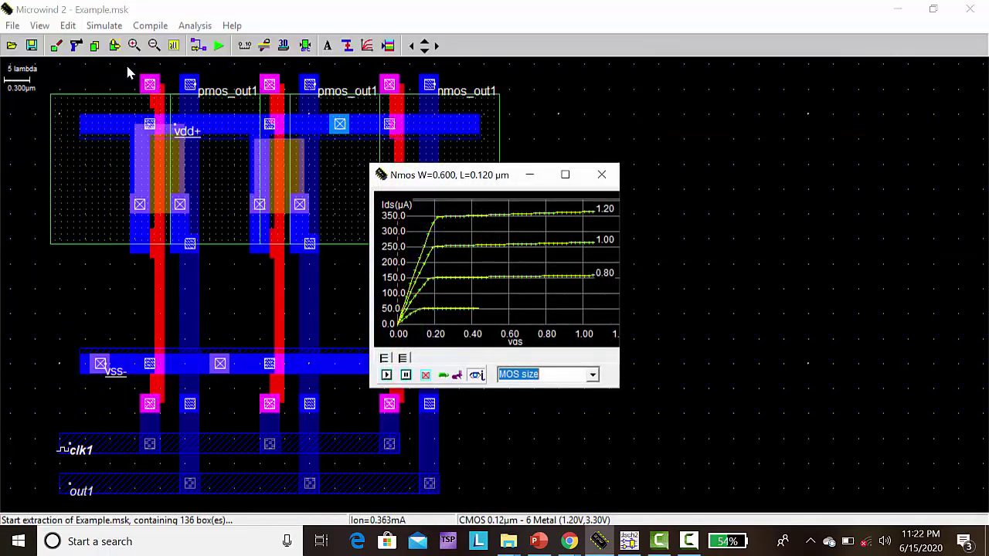
key("Down")
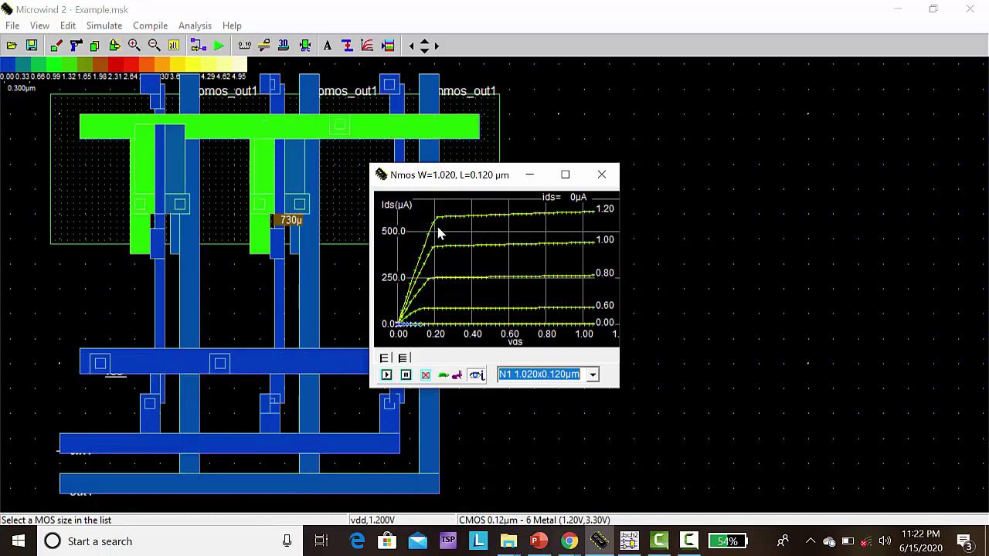
left_click(585, 374)
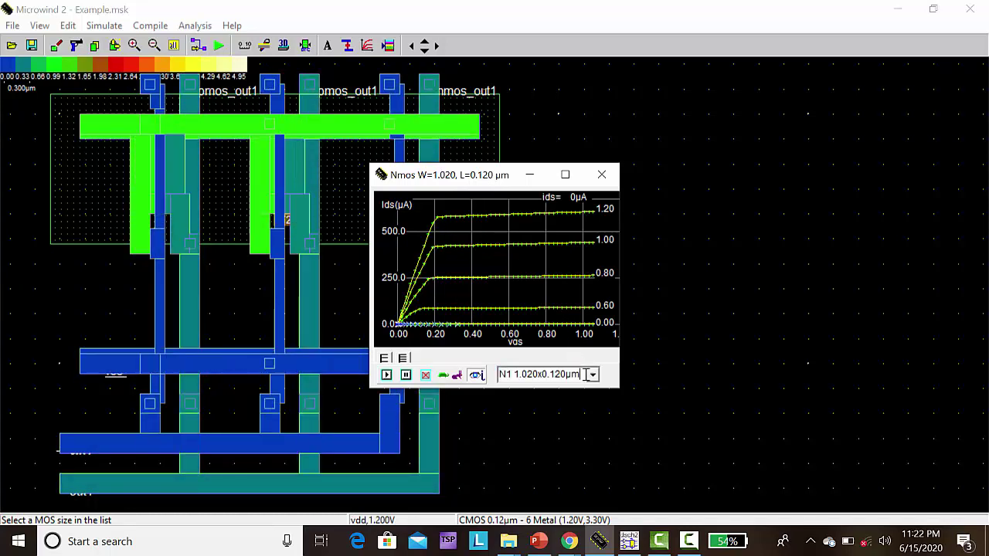